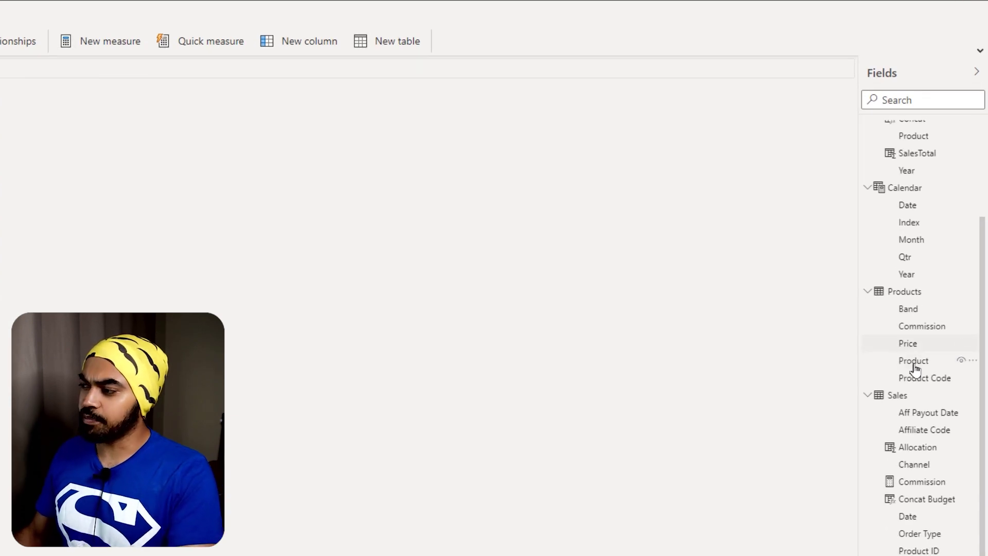
Step: Browse the Fields pane, collapsing and re-expanding the Sales table and the Fields pane
{"action": "scroll", "coordinate": [905, 410], "scroll_direction": "up", "scroll_amount": 2}
{"action": "scroll", "coordinate": [906, 410], "scroll_direction": "down", "scroll_amount": 1}
{"action": "scroll", "coordinate": [906, 411], "scroll_direction": "down", "scroll_amount": 1}
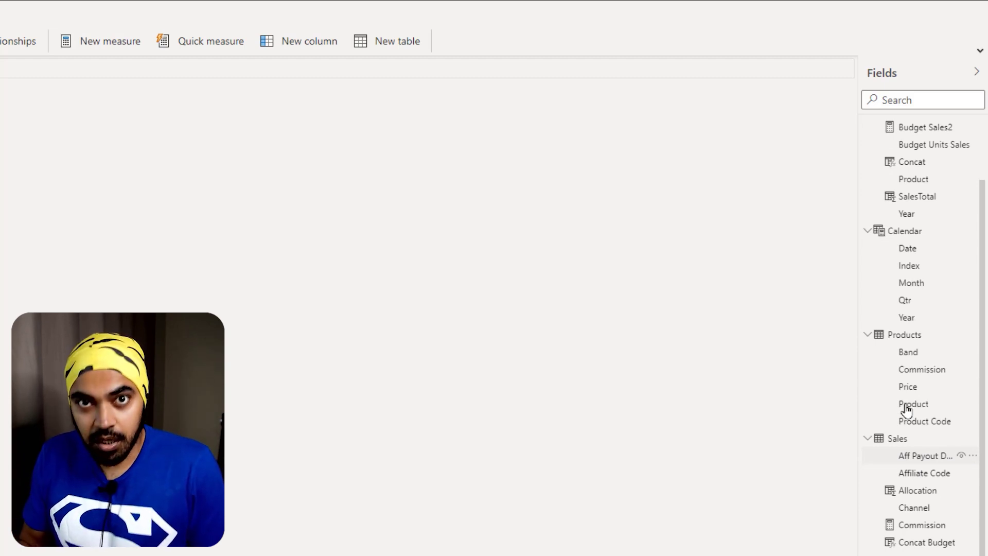
{"action": "left_click", "coordinate": [866, 438]}
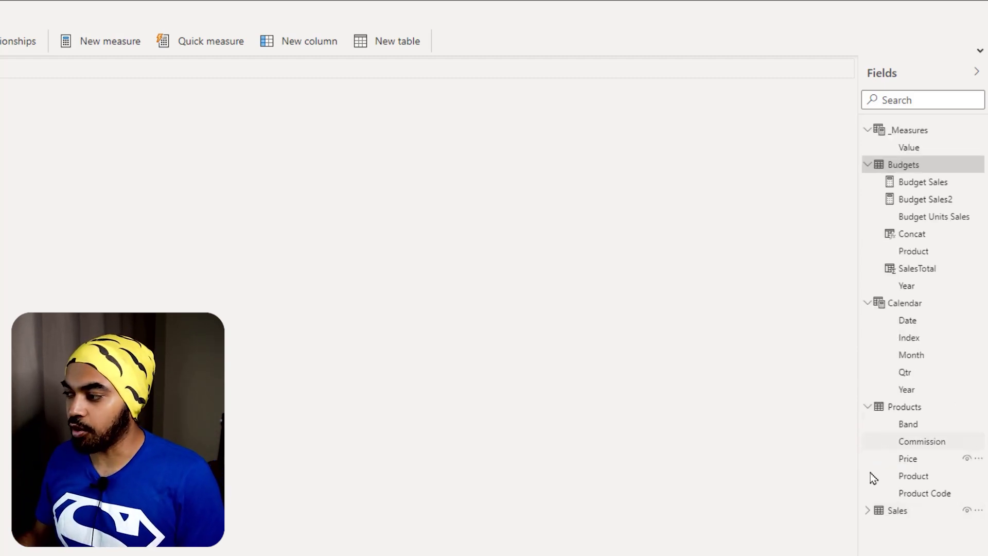
{"action": "left_click", "coordinate": [865, 512]}
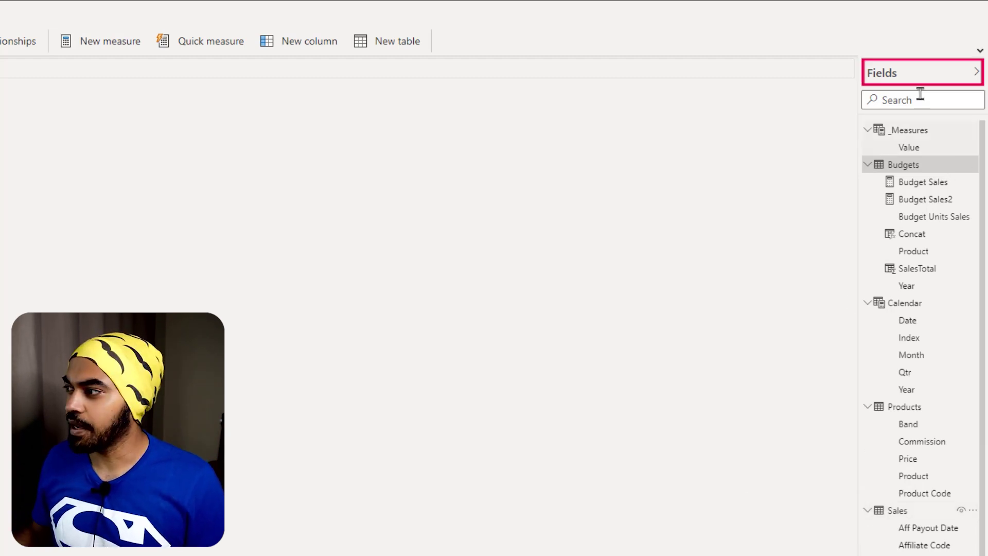
{"action": "left_click", "coordinate": [976, 72]}
{"action": "left_click", "coordinate": [975, 81]}
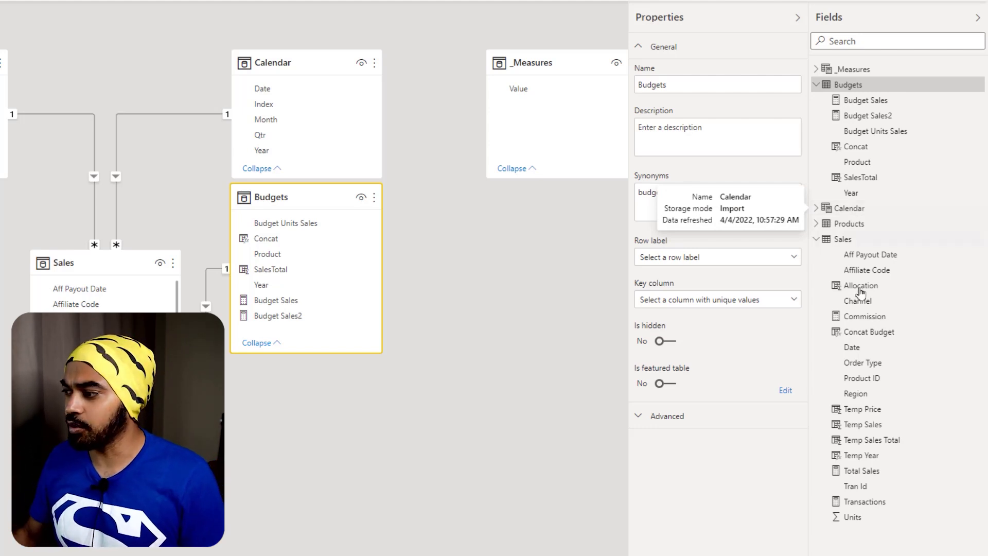
Step: Select the Commission, Total Sales and Transactions measures and try dragging them to another table
{"action": "left_click", "coordinate": [867, 316]}
{"action": "left_click", "coordinate": [865, 470], "text": "ctrl"}
{"action": "left_click", "coordinate": [866, 501], "text": "ctrl"}
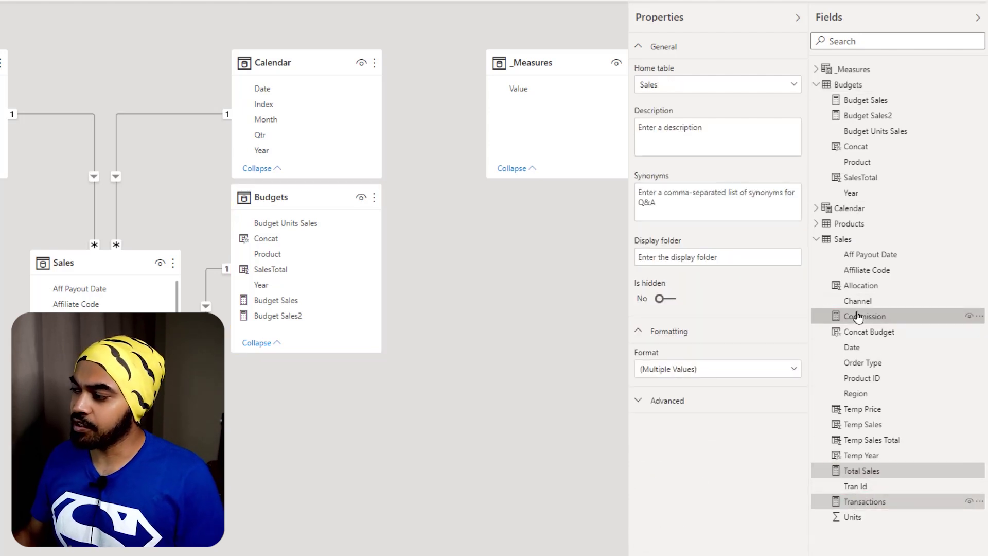
{"action": "mouse_move", "coordinate": [871, 315]}
{"action": "left_mouse_down"}
{"action": "mouse_move", "coordinate": [903, 82]}
{"action": "mouse_move", "coordinate": [881, 325]}
{"action": "left_mouse_up"}
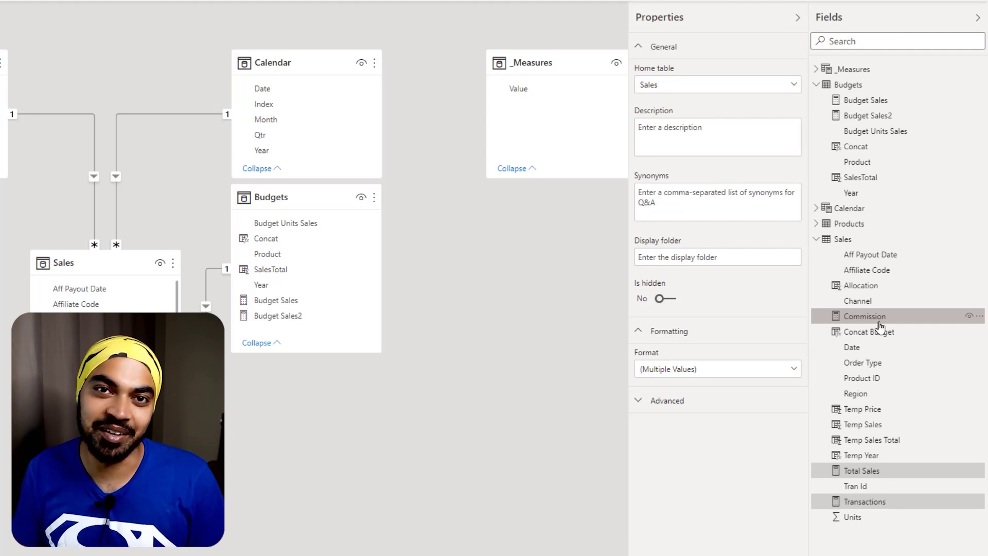
Step: Select all measures in the Sales table and drag them into the _Measures table
{"action": "left_click", "coordinate": [866, 240]}
{"action": "left_click", "coordinate": [979, 241]}
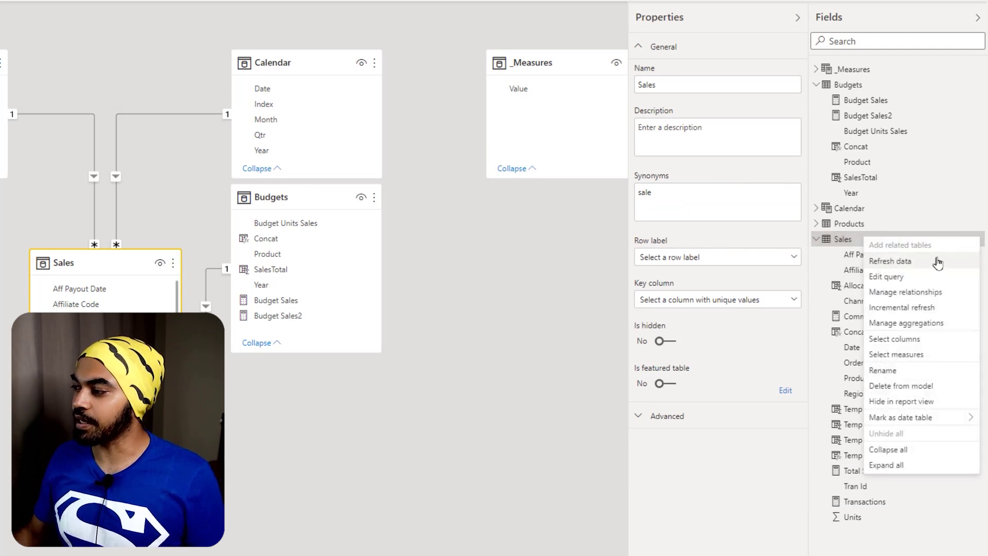
{"action": "left_click", "coordinate": [896, 355]}
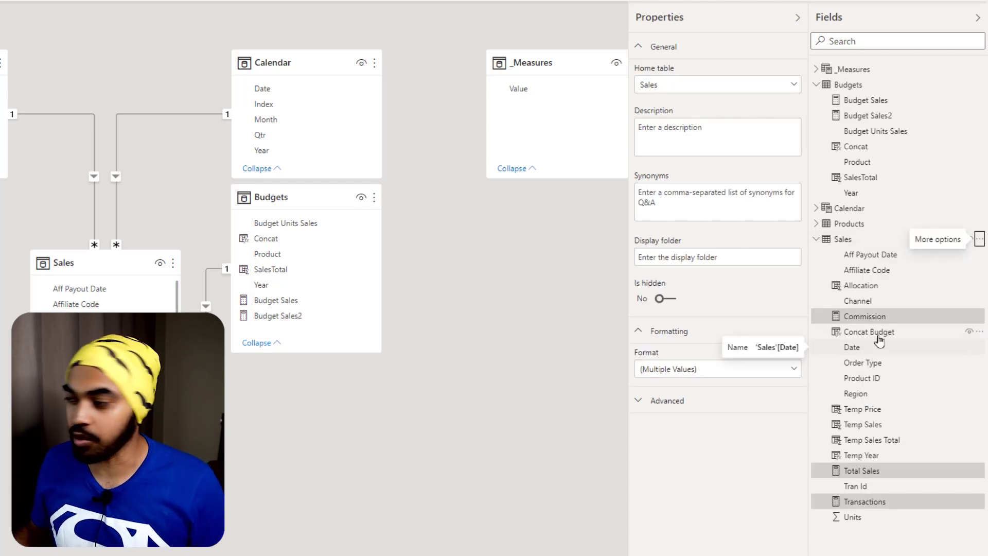
{"action": "left_click_drag", "start_coordinate": [878, 316], "coordinate": [875, 68]}
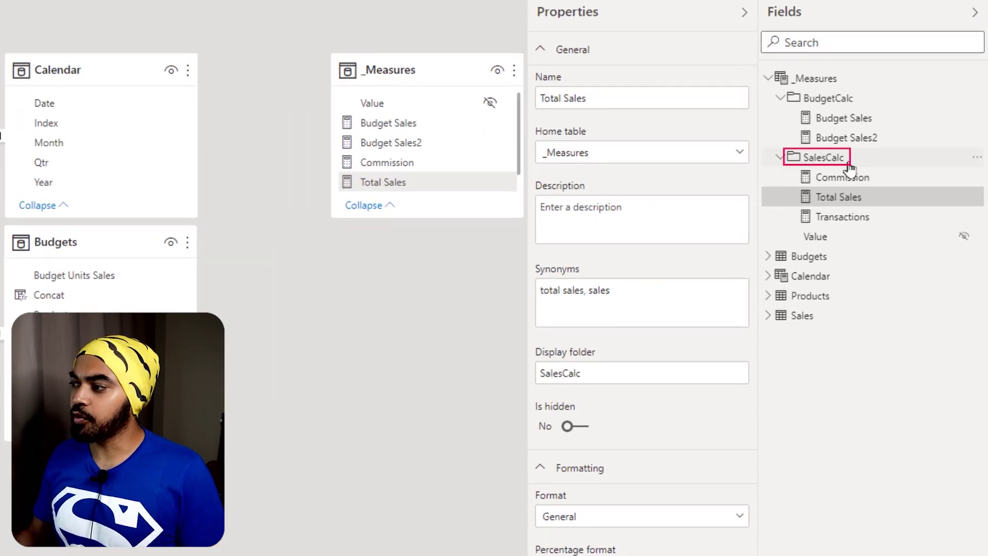
Step: Set Total Sales' display folder to SalesCalc;BudgetCalc so it appears in both folders
{"action": "left_click", "coordinate": [849, 165]}
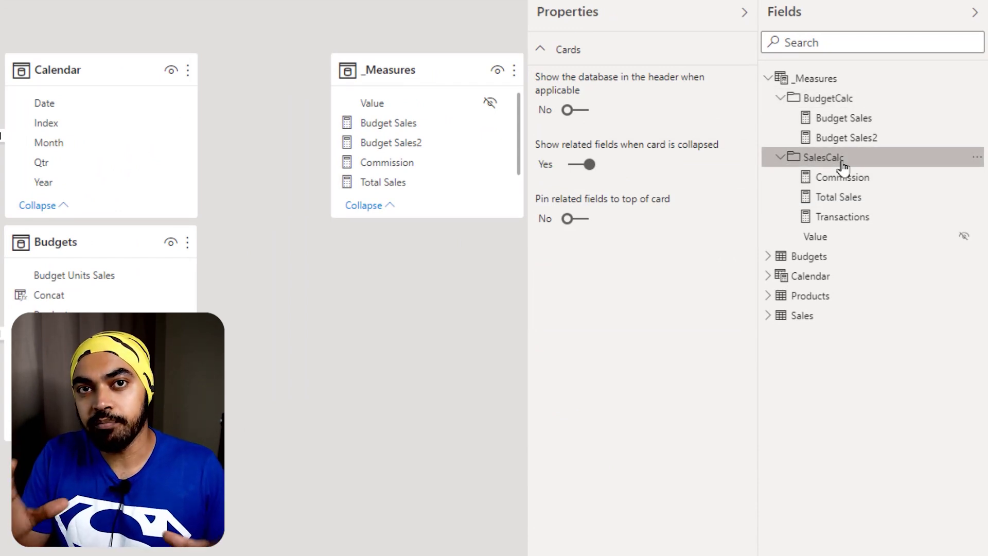
{"action": "left_click", "coordinate": [840, 200]}
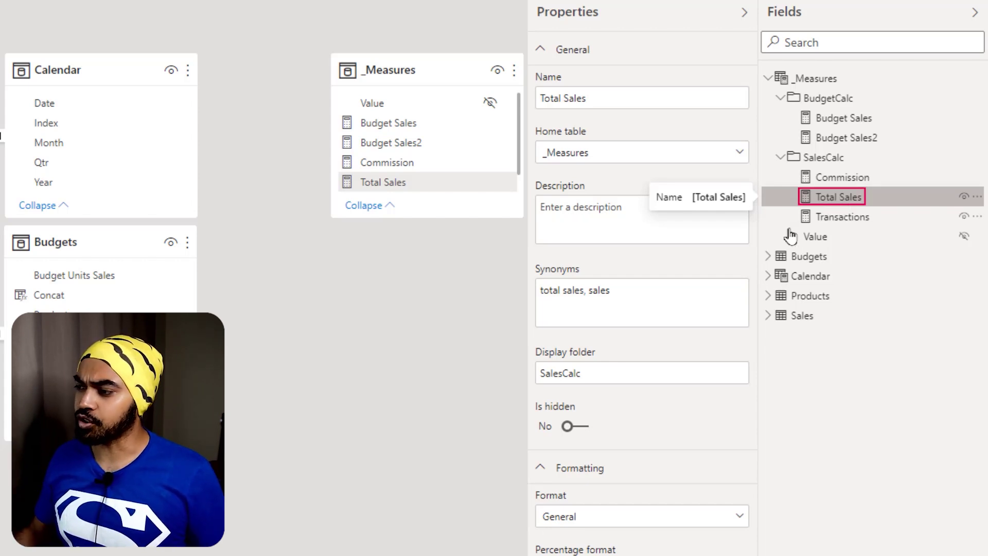
{"action": "left_click", "coordinate": [602, 371]}
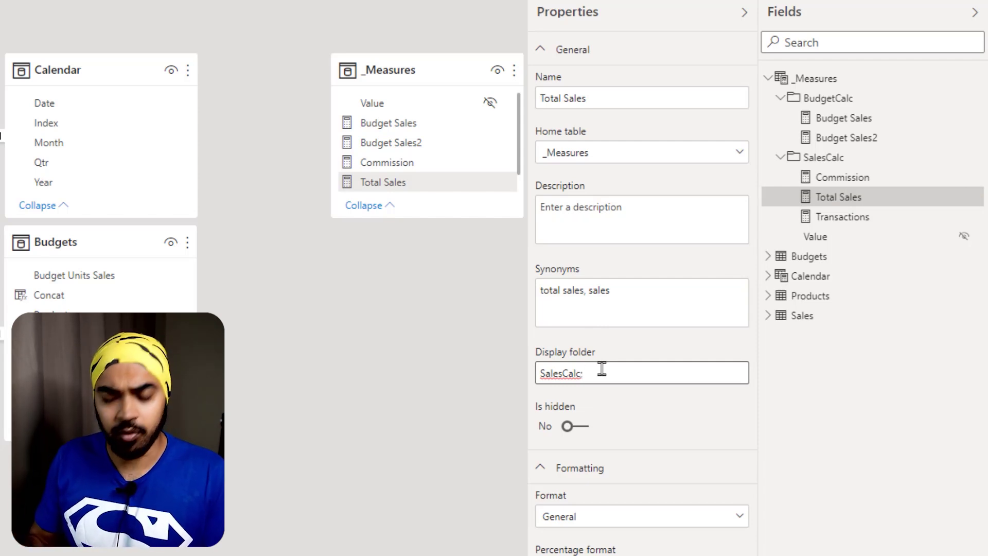
{"action": "type", "text": "\\BudgetCalc"}
{"action": "key", "text": "Return"}
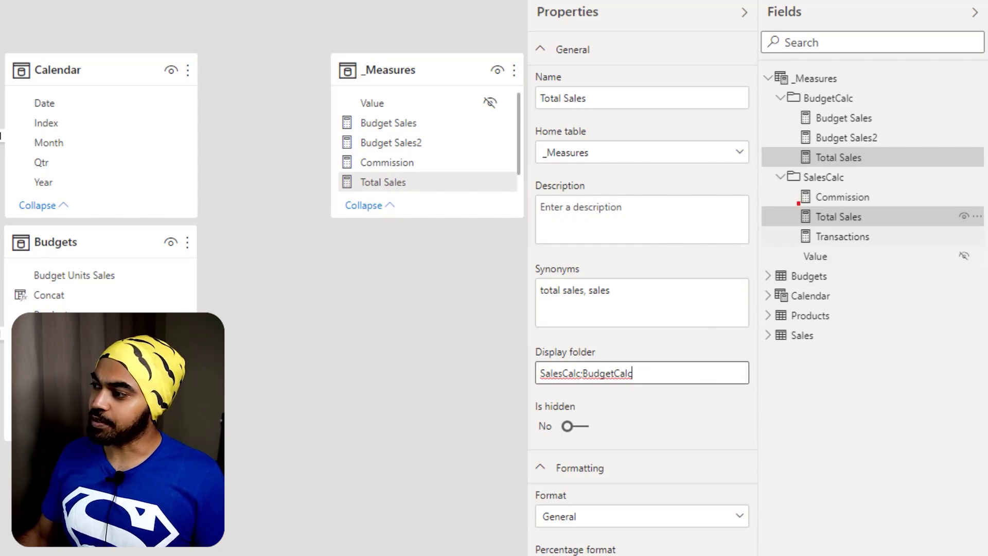
Step: Drag fields onto the report canvas to build the Total Sales line chart
{"action": "left_click_drag", "start_coordinate": [797, 202], "coordinate": [879, 226]}
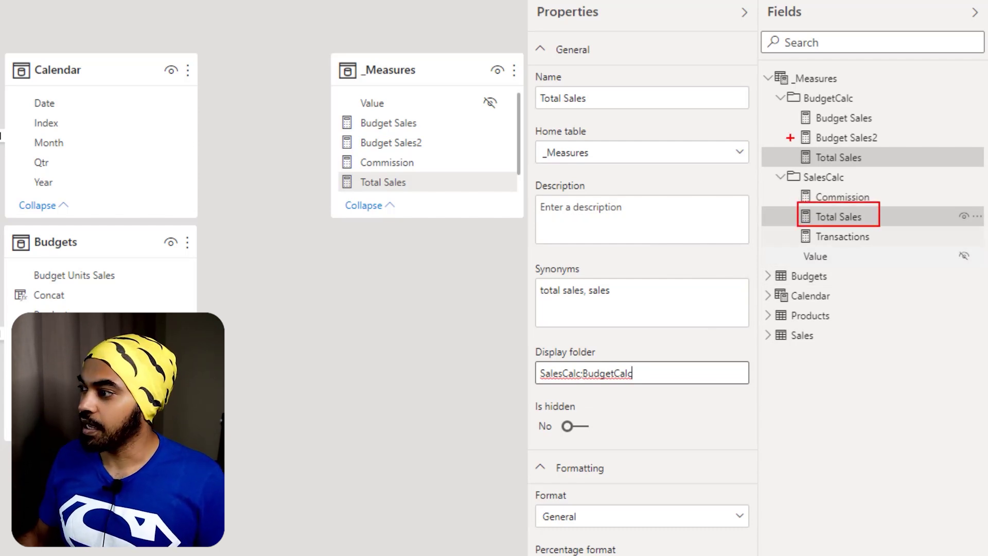
{"action": "mouse_move", "coordinate": [791, 143]}
{"action": "left_mouse_down"}
{"action": "mouse_move", "coordinate": [874, 172]}
{"action": "mouse_move", "coordinate": [889, 146]}
{"action": "left_mouse_up"}
{"action": "left_click_drag", "start_coordinate": [881, 208], "coordinate": [916, 196]}
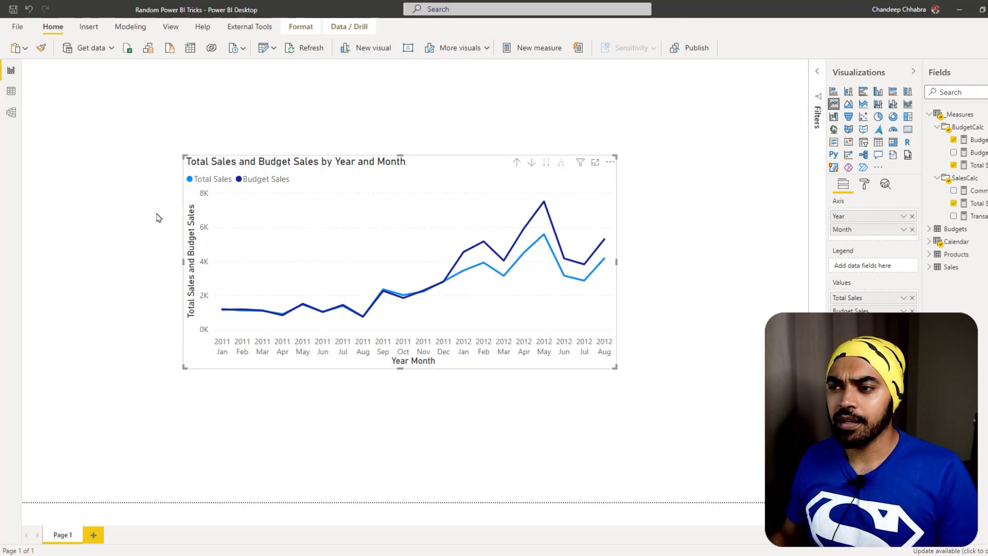
Step: Reposition the line chart on the page and show its data as a table
{"action": "left_click_drag", "start_coordinate": [255, 175], "coordinate": [317, 157]}
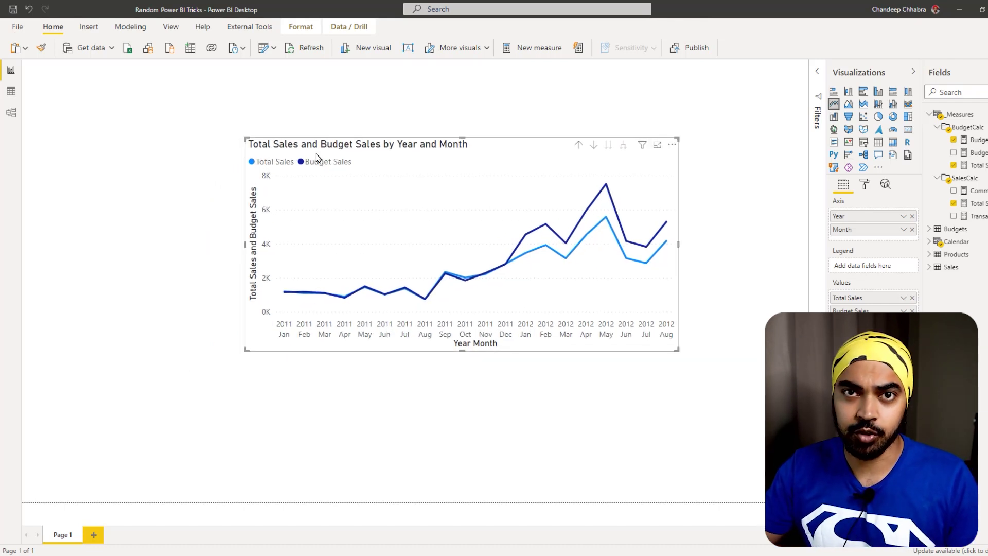
{"action": "left_click_drag", "start_coordinate": [316, 157], "coordinate": [301, 166]}
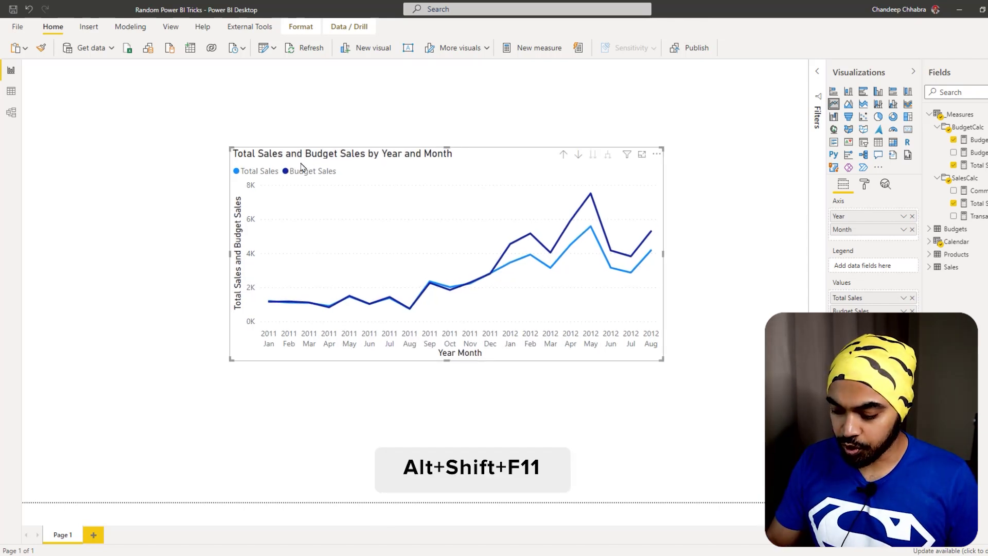
{"action": "key", "text": "alt+shift+F11"}
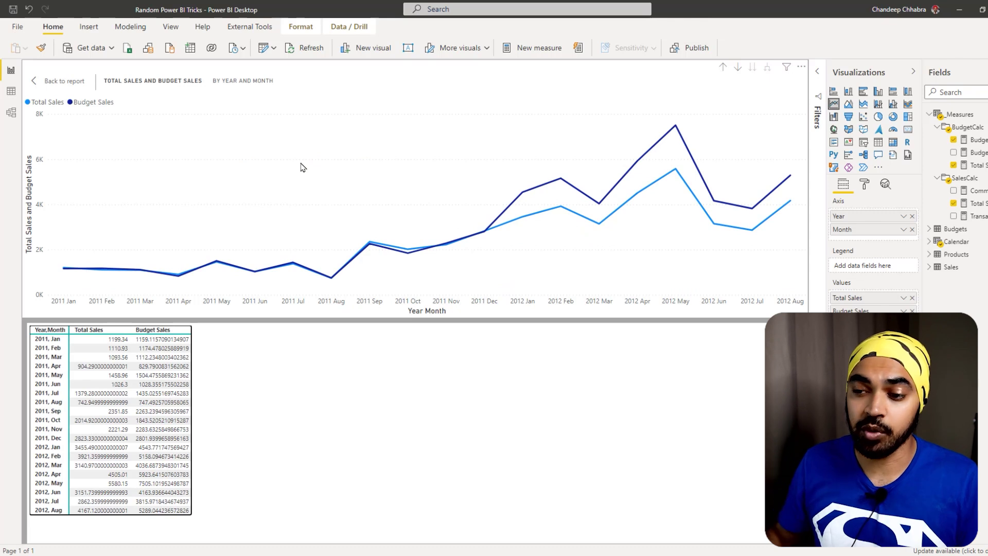
Step: Adjust the data table view, then exit Focus mode back to the report page
{"action": "left_click_drag", "start_coordinate": [28, 325], "coordinate": [38, 335]}
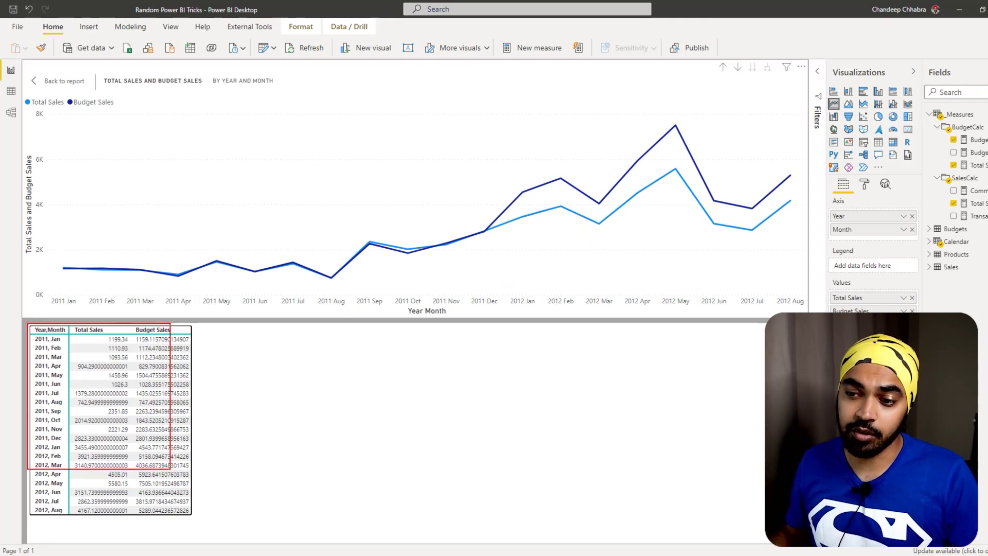
{"action": "left_click_drag", "start_coordinate": [175, 475], "coordinate": [202, 514]}
{"action": "mouse_move", "coordinate": [219, 381]}
{"action": "left_mouse_down"}
{"action": "mouse_move", "coordinate": [264, 342]}
{"action": "mouse_move", "coordinate": [269, 294]}
{"action": "left_mouse_up"}
{"action": "key", "text": "Escape"}
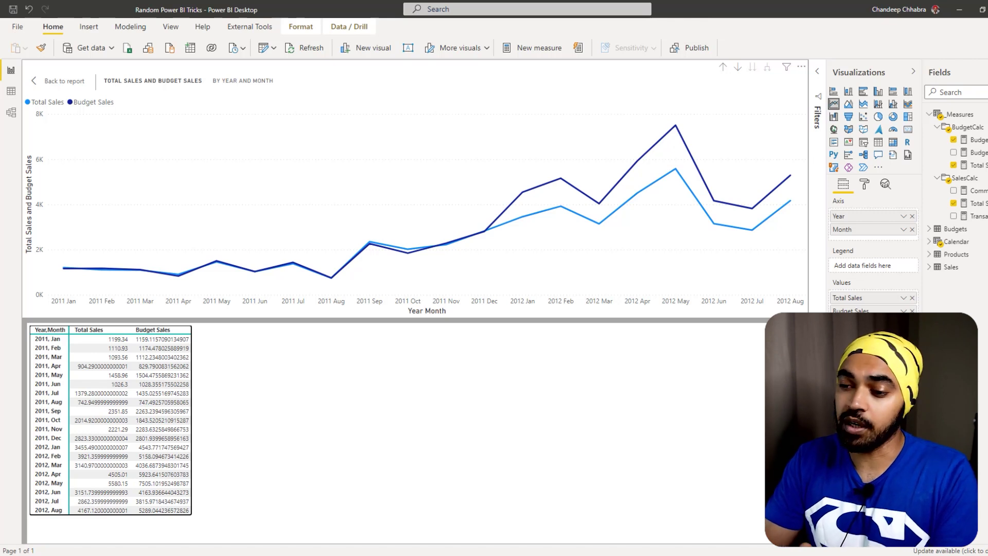
{"action": "left_click", "coordinate": [63, 81]}
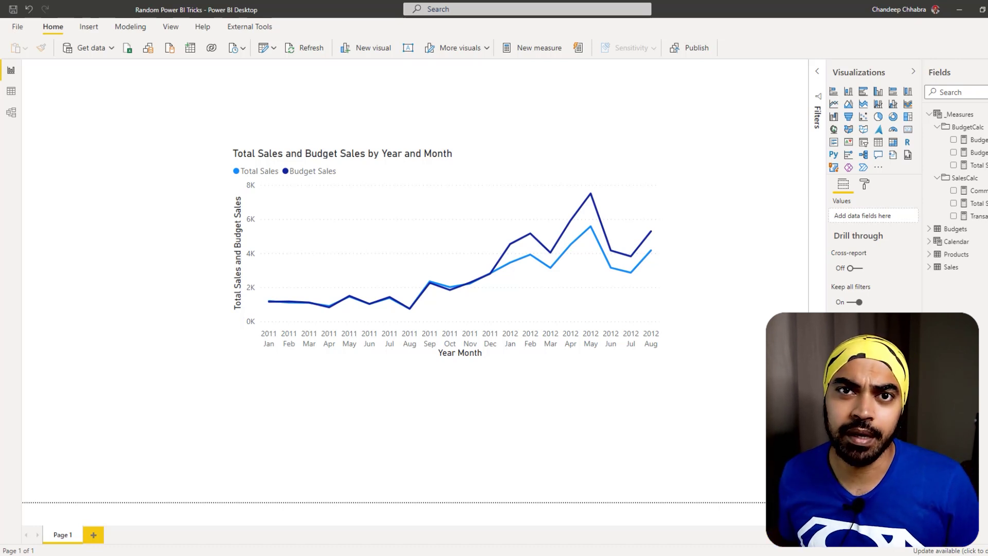
Step: Nudge the selected line chart right, then far left and back right with Shift+arrows
{"action": "left_click", "coordinate": [430, 180]}
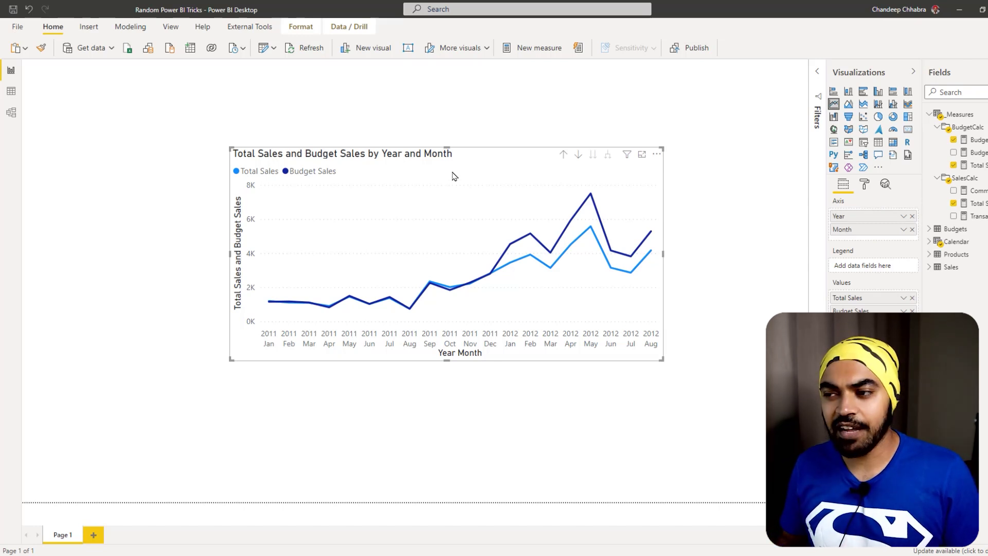
{"action": "key", "text": "Right"}
{"action": "key", "text": "Right"}
{"action": "key", "text": "Right"}
{"action": "key", "text": "Right"}
{"action": "key", "text": "Right"}
{"action": "key", "text": "Right"}
{"action": "key", "text": "Right"}
{"action": "key", "text": "Right"}
{"action": "key", "text": "Right"}
{"action": "key", "text": "Right"}
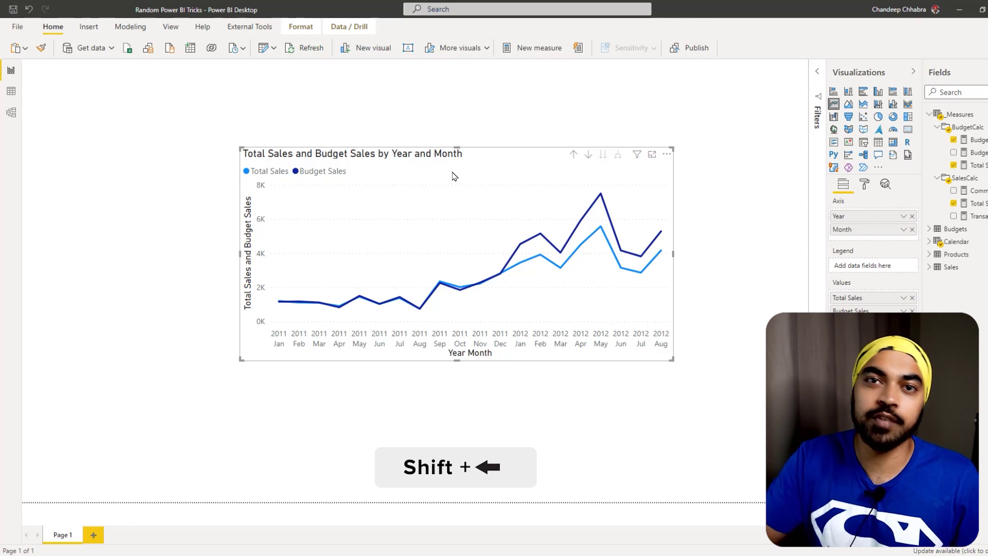
{"action": "key", "text": "shift+Left"}
{"action": "key", "text": "shift+Left"}
{"action": "key", "text": "shift+Left"}
{"action": "key", "text": "shift+Left"}
{"action": "key", "text": "shift+Left"}
{"action": "key", "text": "shift+Left"}
{"action": "key", "text": "shift+Left"}
{"action": "key", "text": "shift+Left"}
{"action": "key", "text": "shift+Left"}
{"action": "key", "text": "shift+Left"}
{"action": "key", "text": "shift+Left"}
{"action": "key", "text": "shift+Left"}
{"action": "key", "text": "shift+Left"}
{"action": "key", "text": "shift+Left"}
{"action": "key", "text": "shift+Left"}
{"action": "key", "text": "shift+Left"}
{"action": "key", "text": "shift+Left"}
{"action": "key", "text": "shift+Left"}
{"action": "key", "text": "shift+Left"}
{"action": "key", "text": "shift+Left"}
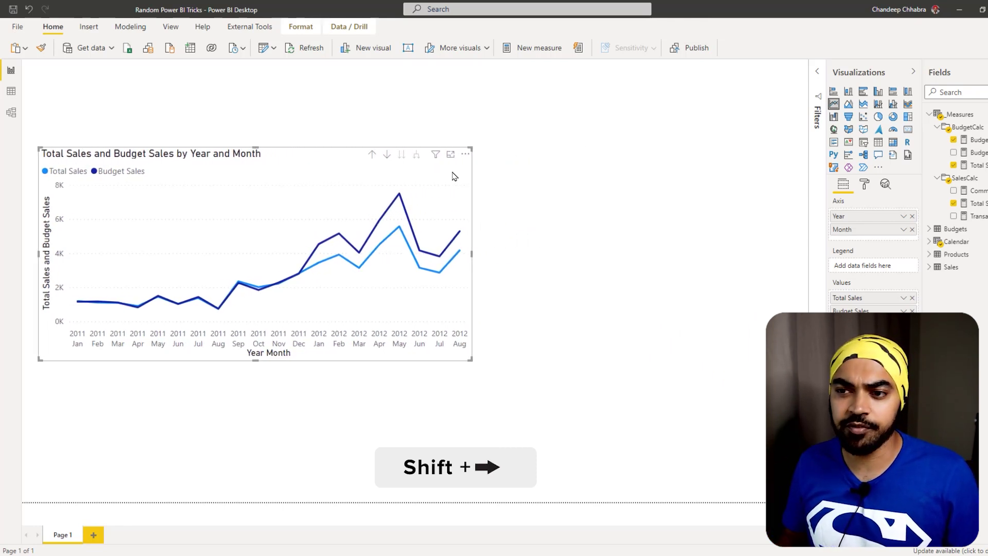
{"action": "key", "text": "shift+Right"}
{"action": "key", "text": "shift+Right"}
{"action": "key", "text": "shift+Right"}
{"action": "key", "text": "shift+Right"}
{"action": "key", "text": "shift+Right"}
{"action": "key", "text": "shift+Right"}
{"action": "key", "text": "shift+Right"}
{"action": "key", "text": "shift+Right"}
{"action": "key", "text": "shift+Right"}
{"action": "key", "text": "shift+Right"}
{"action": "key", "text": "shift+Right"}
{"action": "key", "text": "shift+Right"}
{"action": "key", "text": "shift+Right"}
{"action": "key", "text": "shift+Right"}
{"action": "key", "text": "shift+Right"}
{"action": "key", "text": "shift+Right"}
{"action": "key", "text": "shift+Right"}
{"action": "key", "text": "shift+Right"}
{"action": "key", "text": "shift+Right"}
{"action": "key", "text": "shift+Right"}
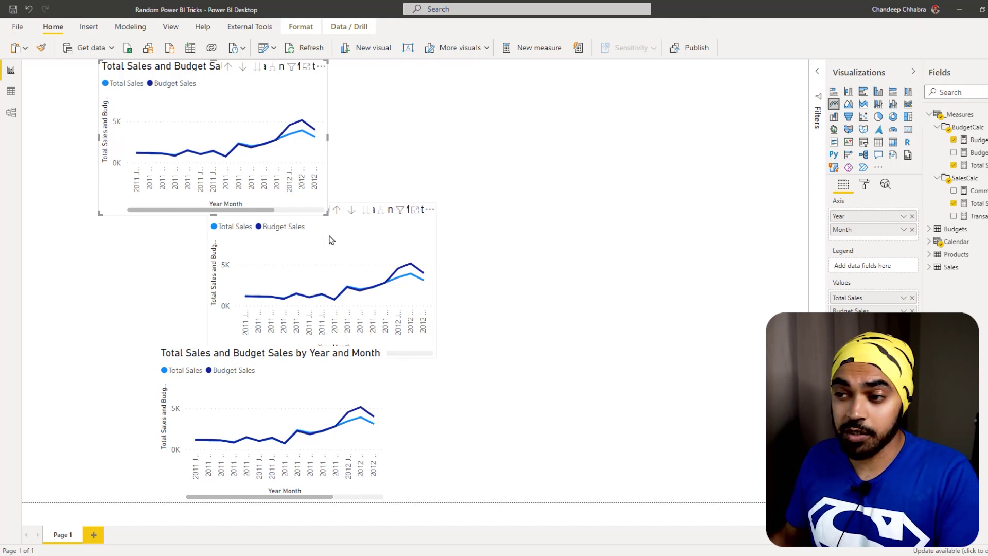
Step: Drag the top, middle and bottom charts roughly into a left-hand column
{"action": "left_click_drag", "start_coordinate": [330, 240], "coordinate": [316, 240]}
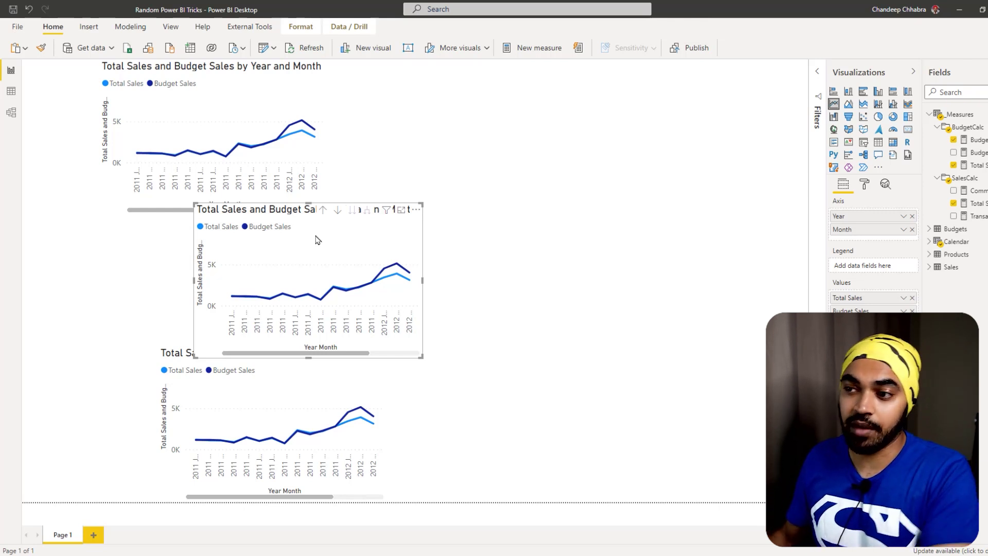
{"action": "left_click_drag", "start_coordinate": [315, 241], "coordinate": [215, 237]}
{"action": "left_click_drag", "start_coordinate": [276, 417], "coordinate": [320, 388]}
{"action": "left_click_drag", "start_coordinate": [268, 155], "coordinate": [276, 153]}
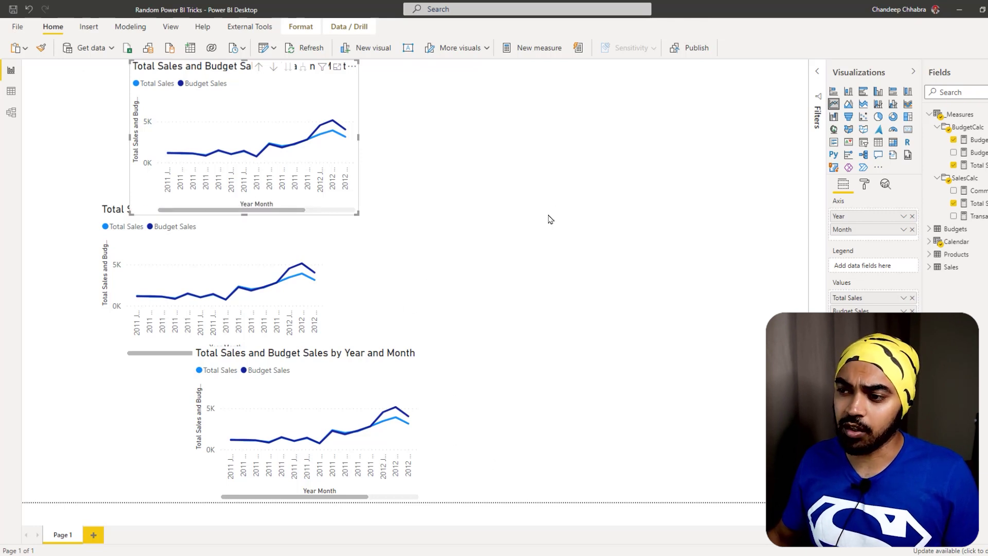
Step: Select all three charts with Ctrl+A and align them left
{"action": "left_click", "coordinate": [551, 221]}
{"action": "key", "text": "ctrl+a"}
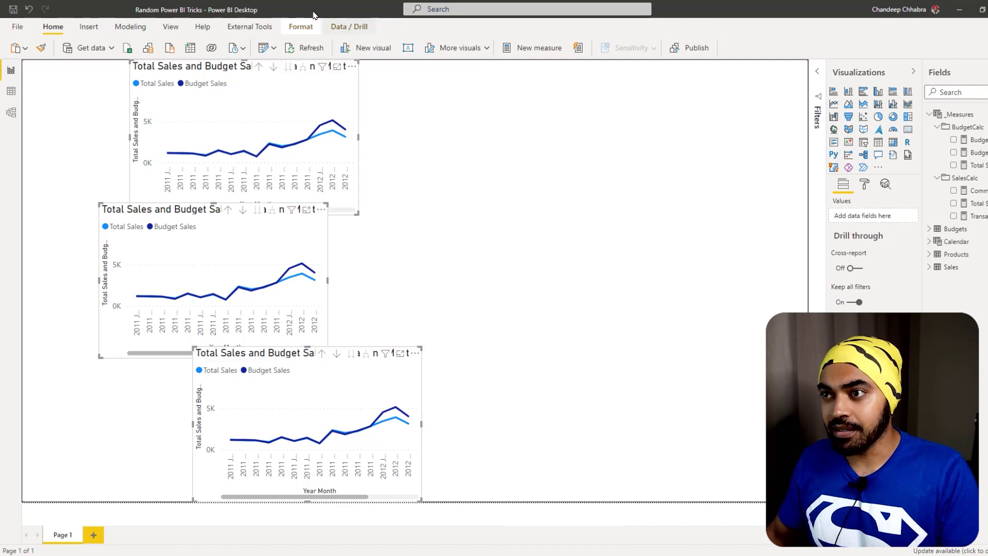
{"action": "left_click", "coordinate": [300, 27]}
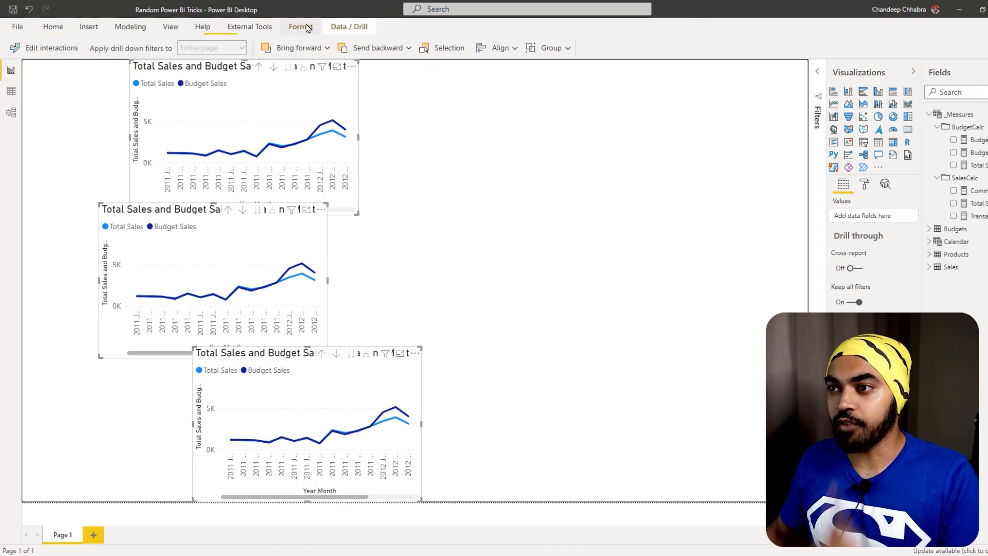
{"action": "left_click", "coordinate": [498, 47]}
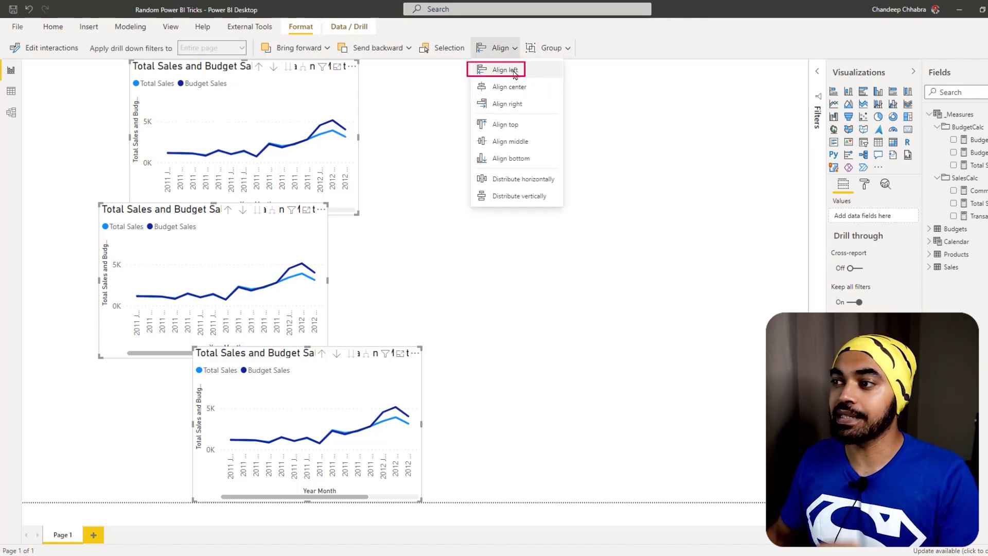
{"action": "left_click", "coordinate": [504, 69]}
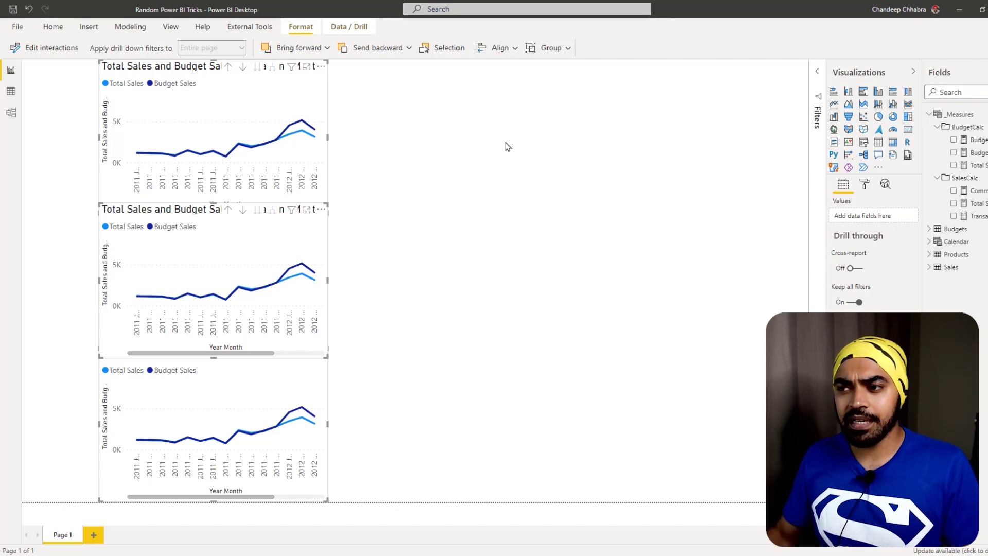
{"action": "left_click", "coordinate": [500, 48]}
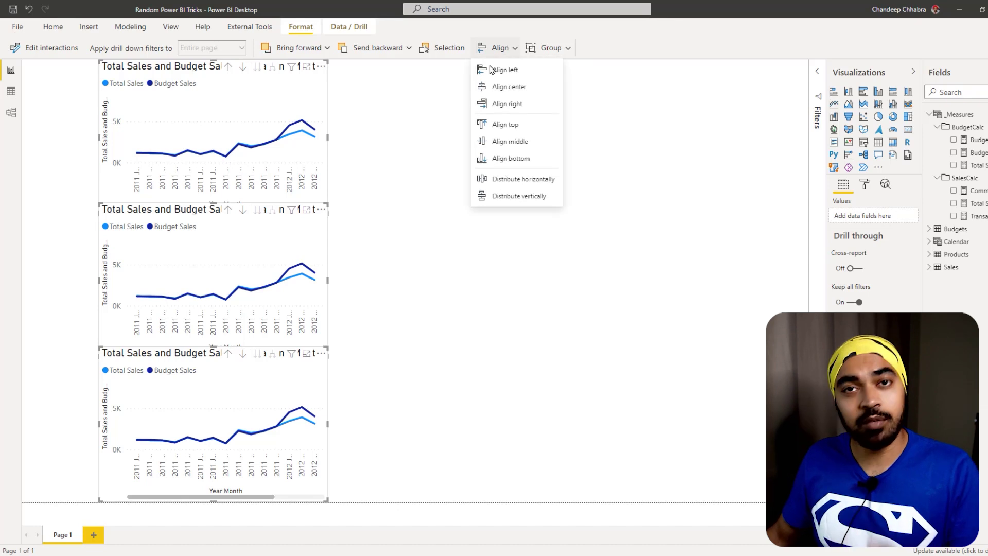
{"action": "left_click", "coordinate": [392, 211]}
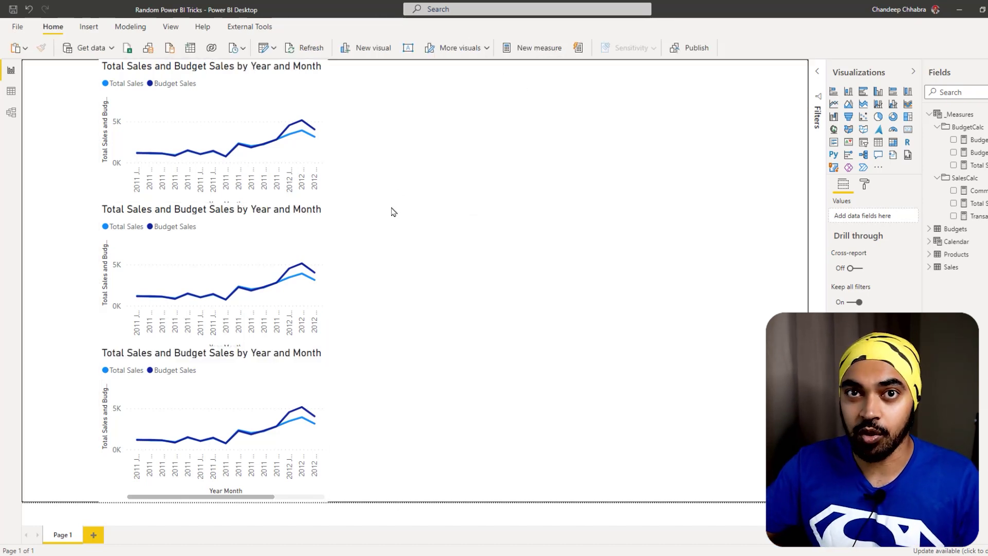
Step: Drag the charts into a single row across the page
{"action": "left_click", "coordinate": [200, 311]}
{"action": "left_click_drag", "start_coordinate": [200, 311], "coordinate": [672, 278]}
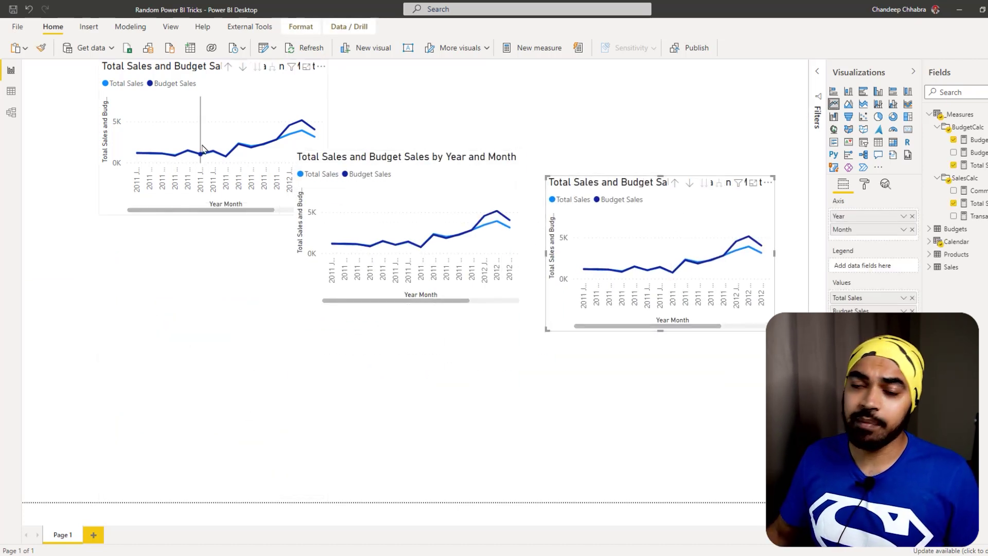
{"action": "left_click_drag", "start_coordinate": [191, 118], "coordinate": [118, 188]}
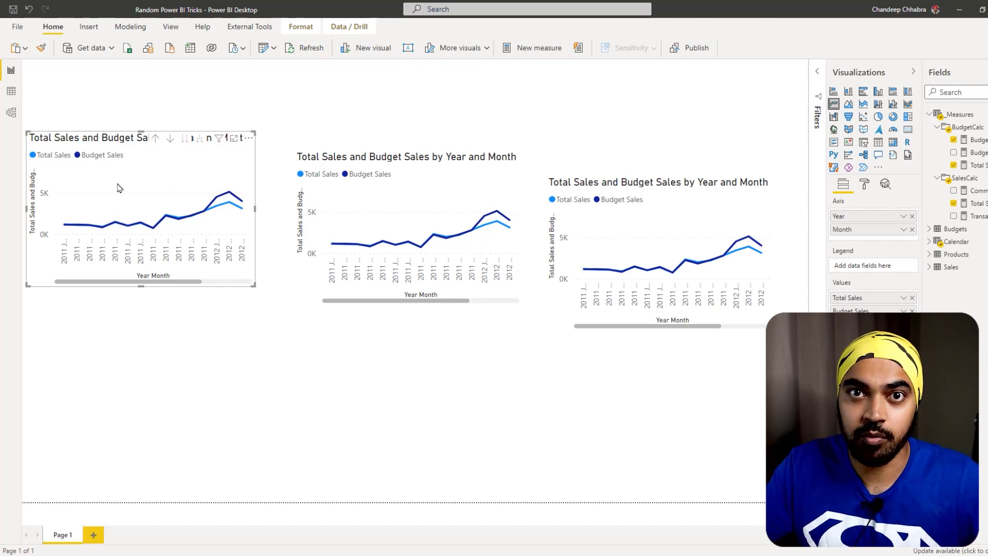
Step: Select all three charts, align their bottoms and distribute them horizontally
{"action": "left_click", "coordinate": [477, 191], "text": "ctrl"}
{"action": "left_click", "coordinate": [671, 200], "text": "ctrl"}
{"action": "left_click", "coordinate": [302, 26]}
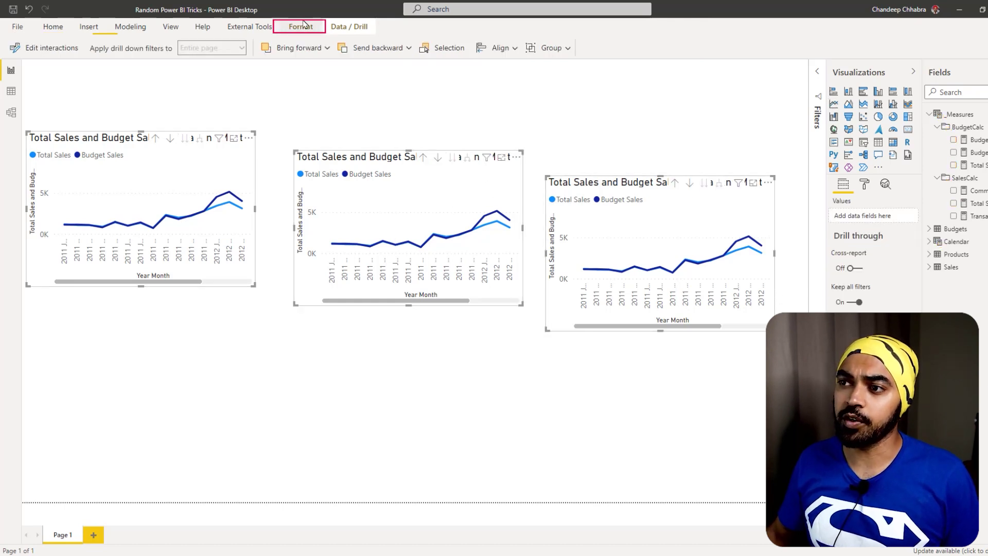
{"action": "left_click", "coordinate": [512, 48]}
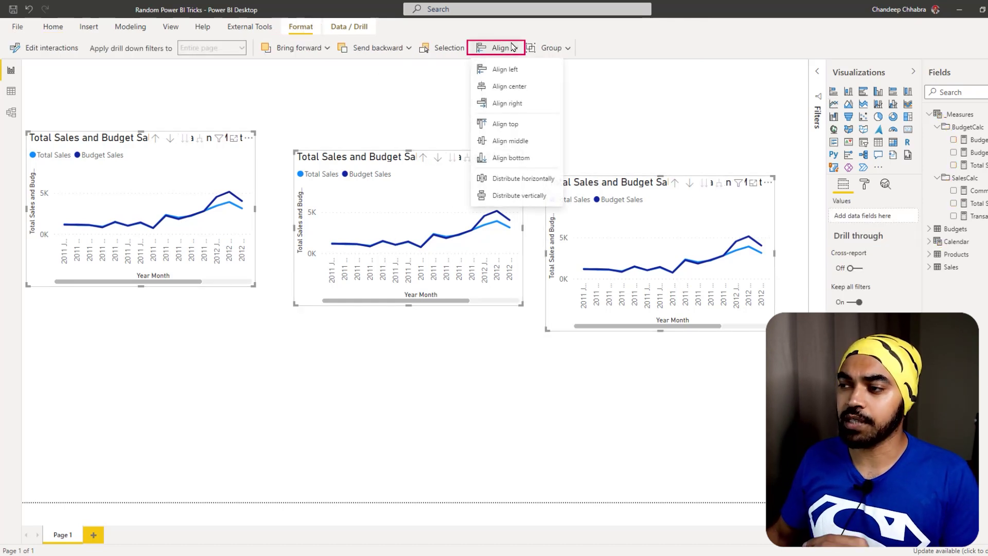
{"action": "left_click", "coordinate": [523, 158]}
{"action": "left_click", "coordinate": [502, 48]}
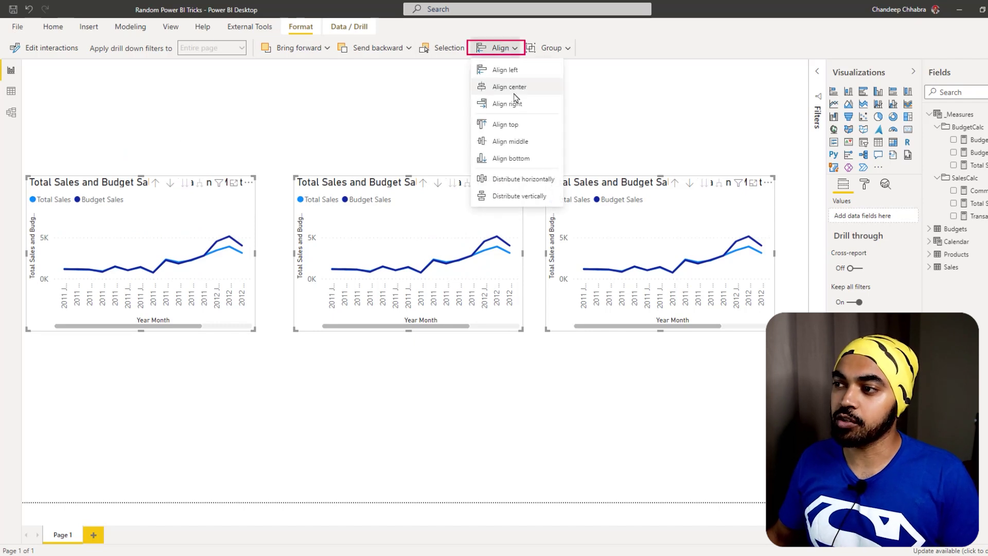
{"action": "left_click", "coordinate": [517, 179]}
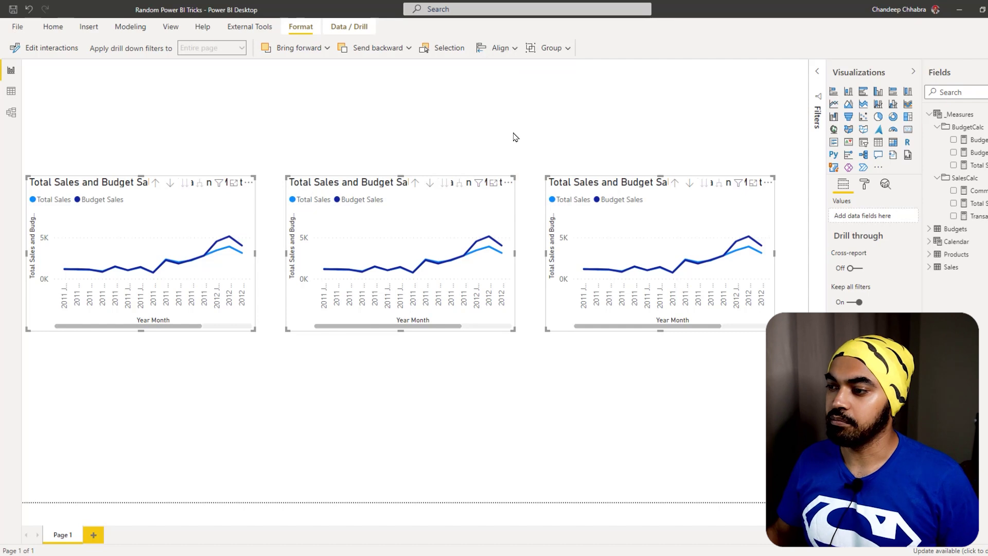